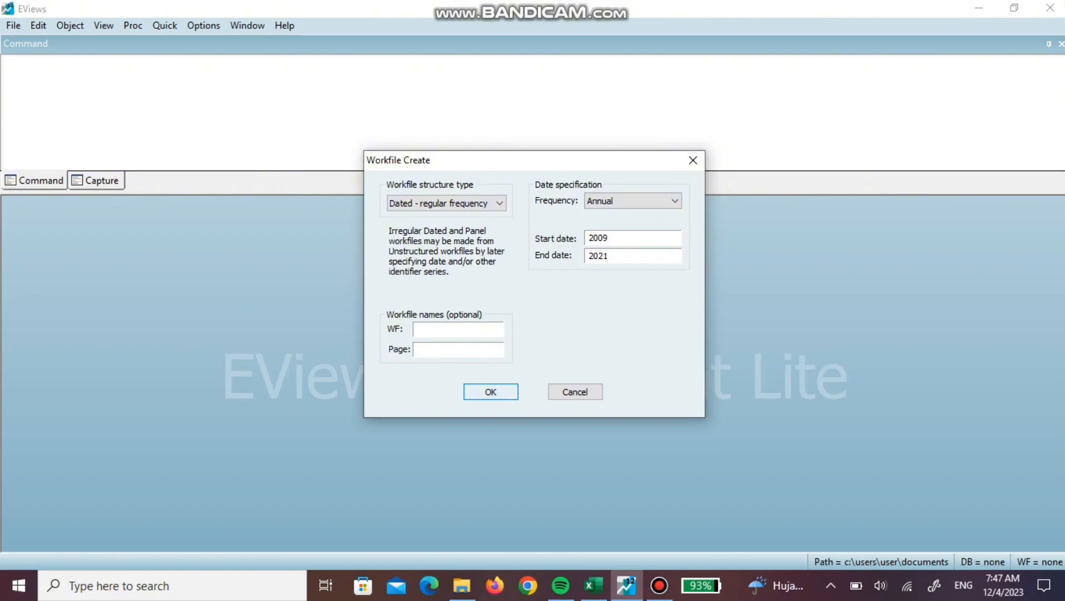
# Create the annual workfile covering 2009 to 2021 and open an empty group for entering series.
pyautogui.press('Return')
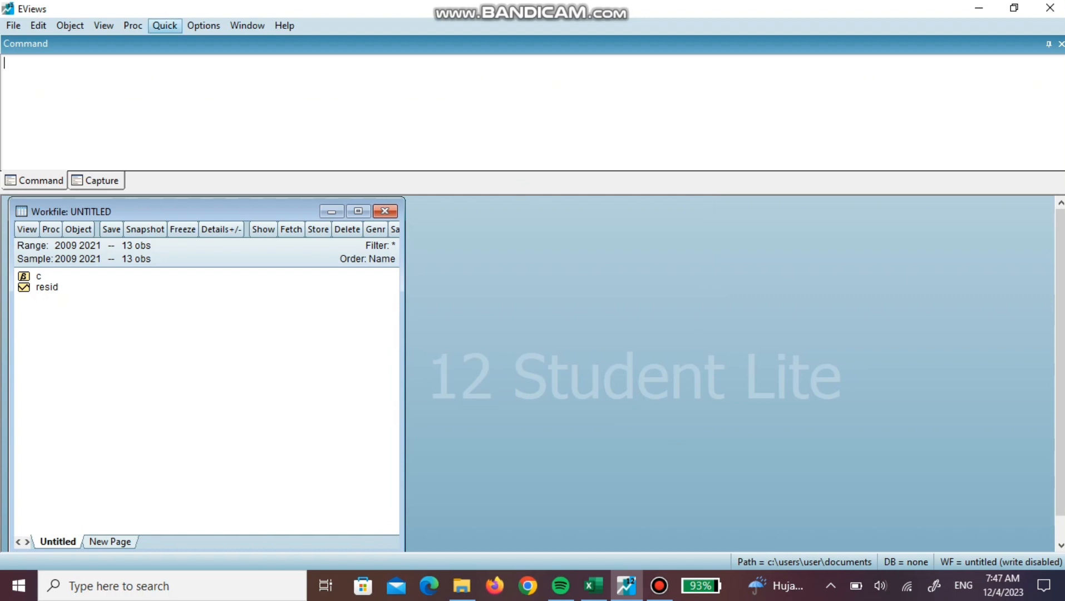
pyautogui.click(165, 25)
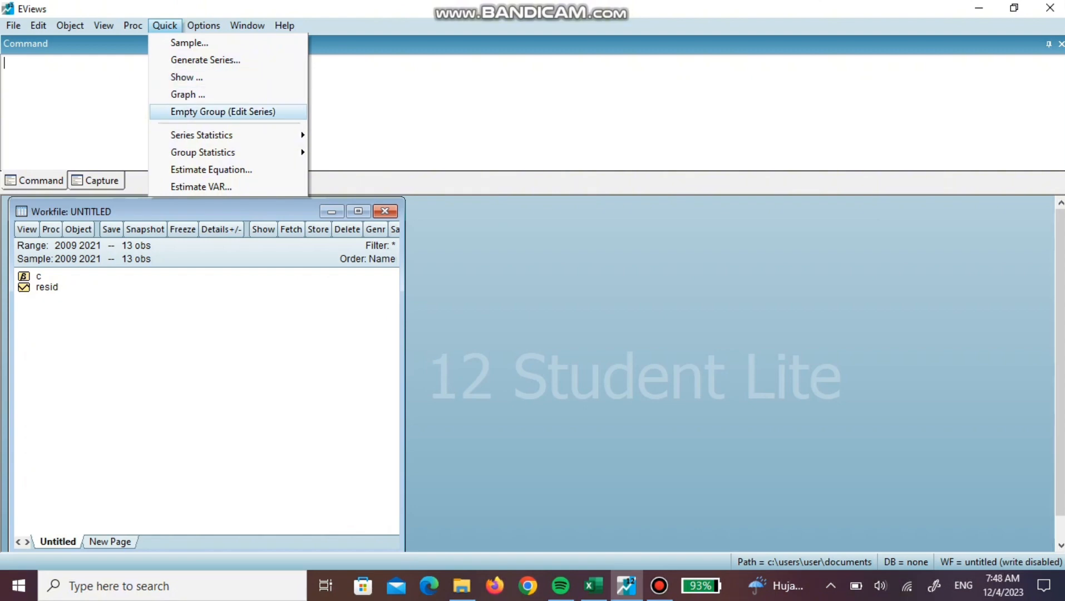
pyautogui.press('Return')
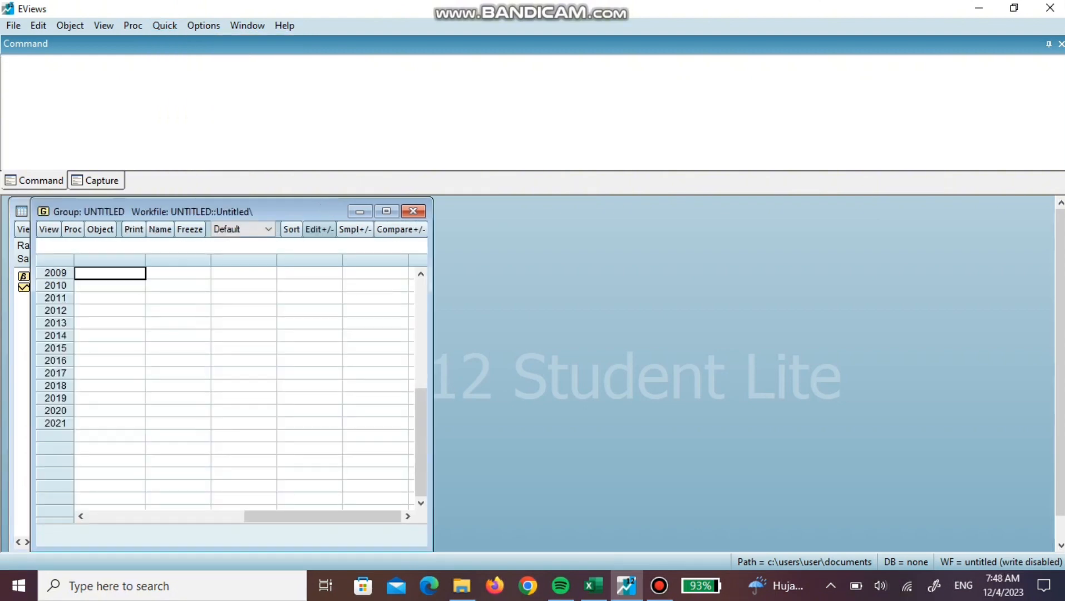
# Paste the copied Y, X1, X2 and X3 data from the name row above 2009, and close the group without naming it.
pyautogui.moveTo(421, 443); pyautogui.dragTo(421, 332)
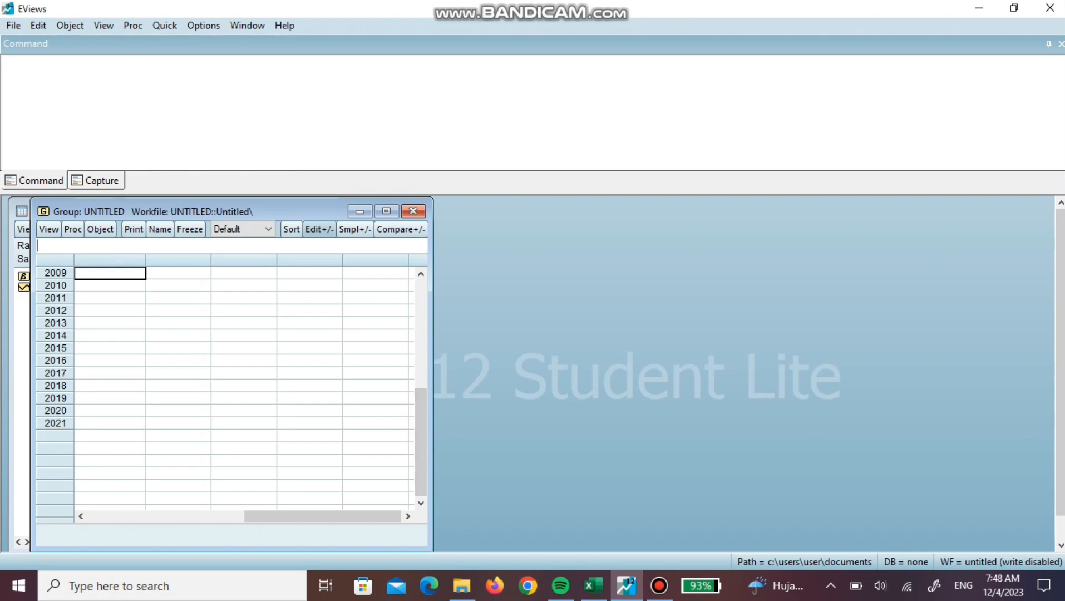
pyautogui.click(421, 274)
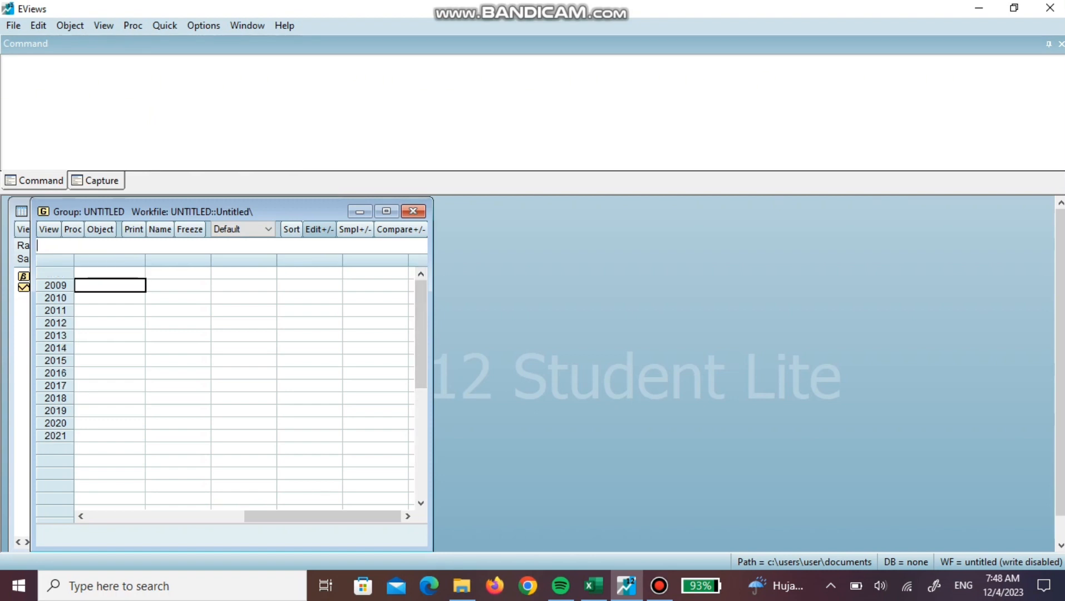
pyautogui.click(109, 273)
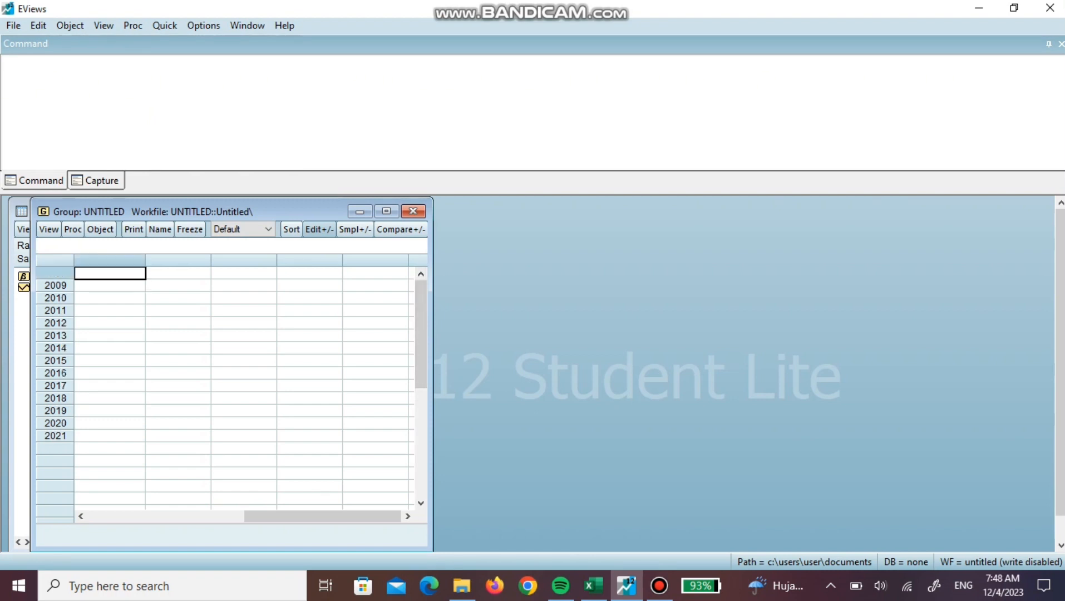
pyautogui.hotkey('ctrl', 'v')
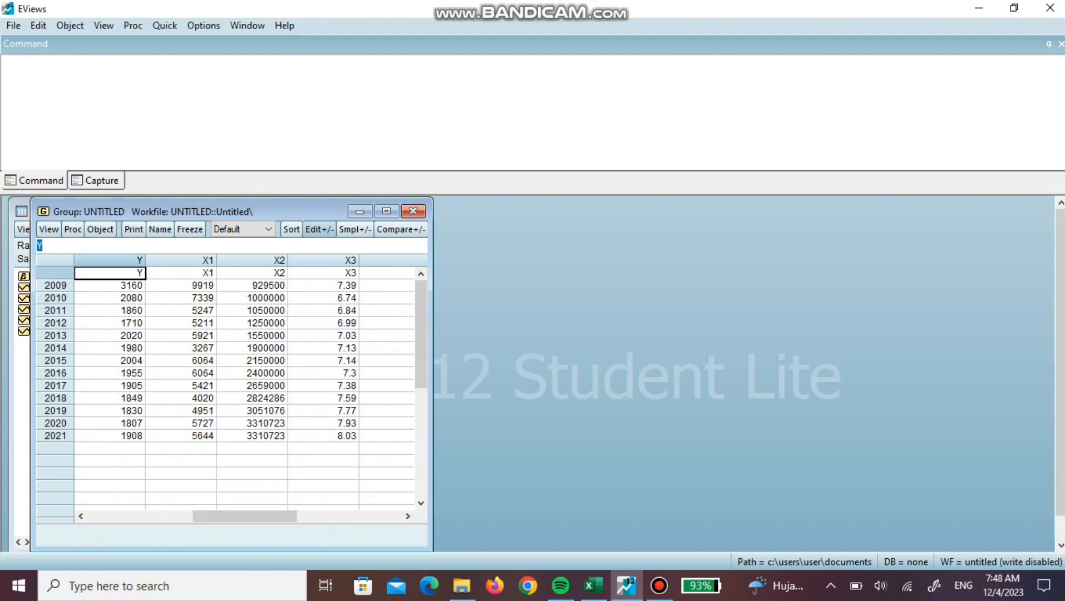
pyautogui.click(413, 210)
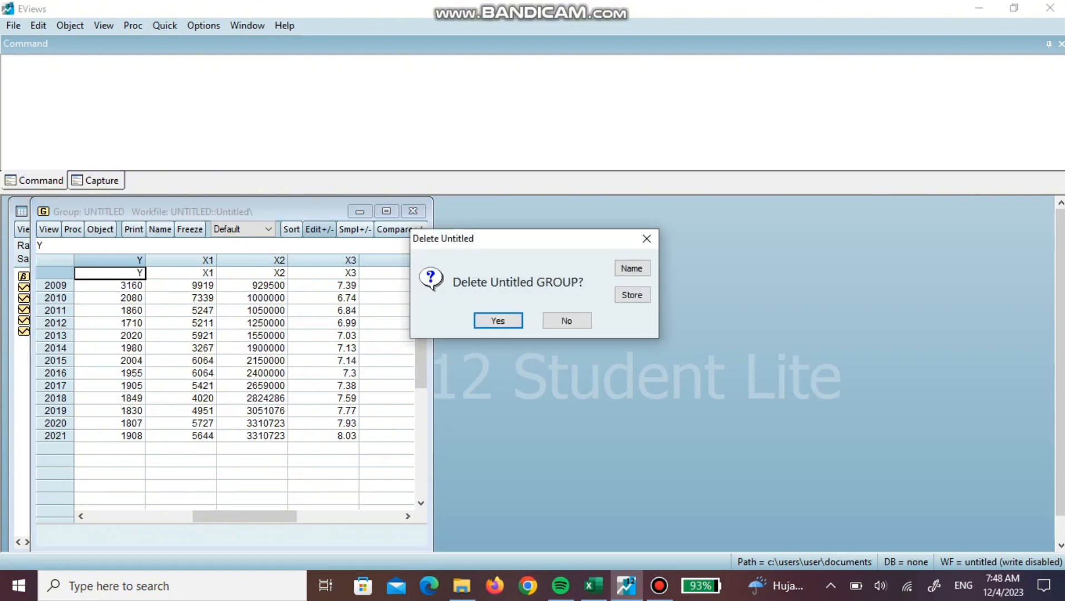
pyautogui.press('Return')
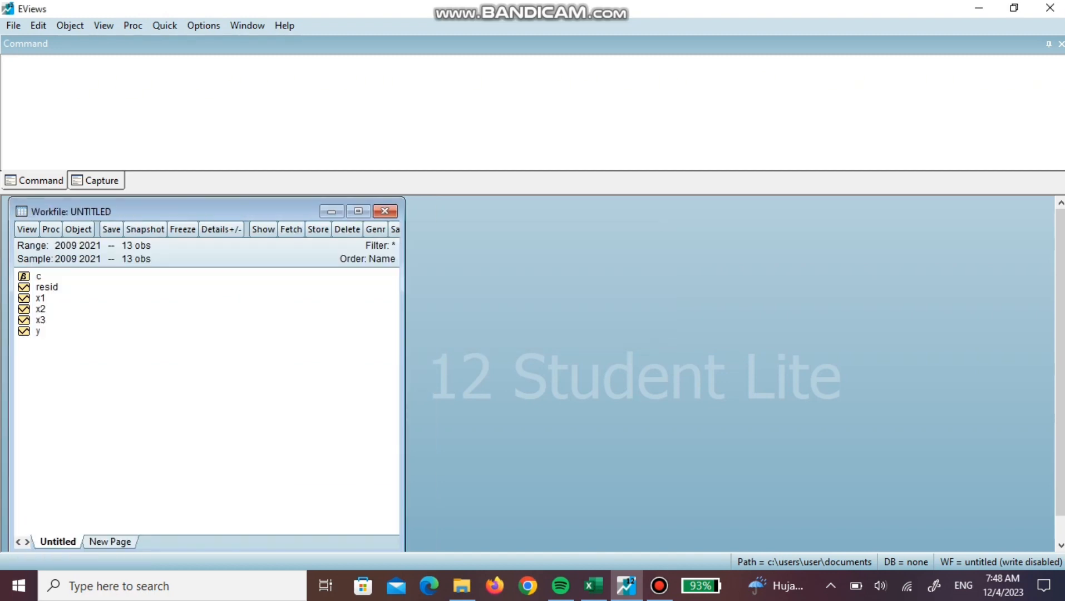
# Open series x1, x2, x3 and y as an equation and estimate it by least squares with the specification y c x1 x2 x3.
pyautogui.hotkey('ctrl', 'a')
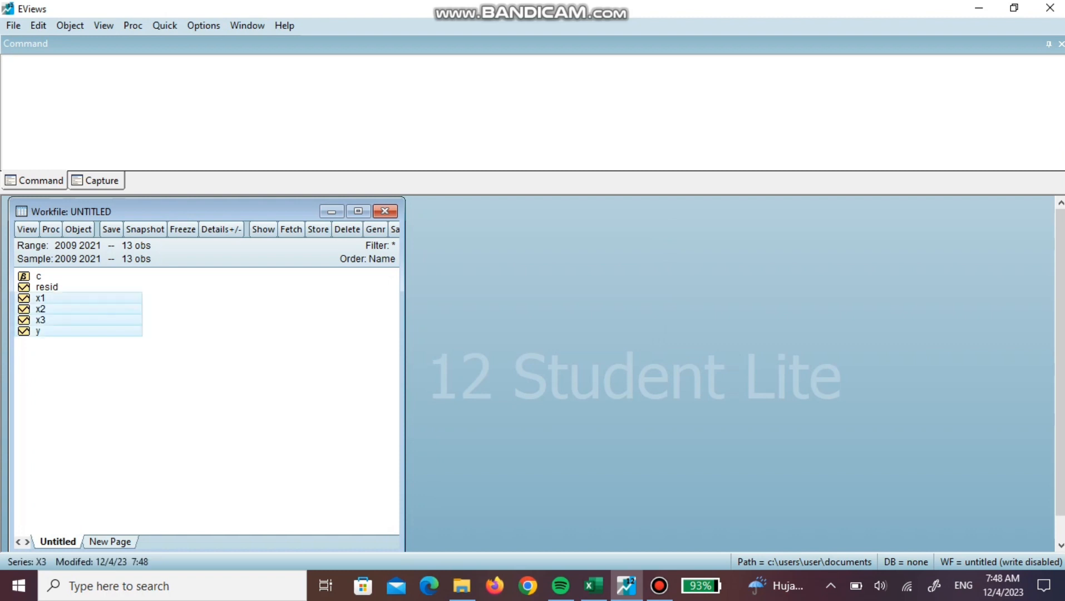
pyautogui.rightClick(47, 313)
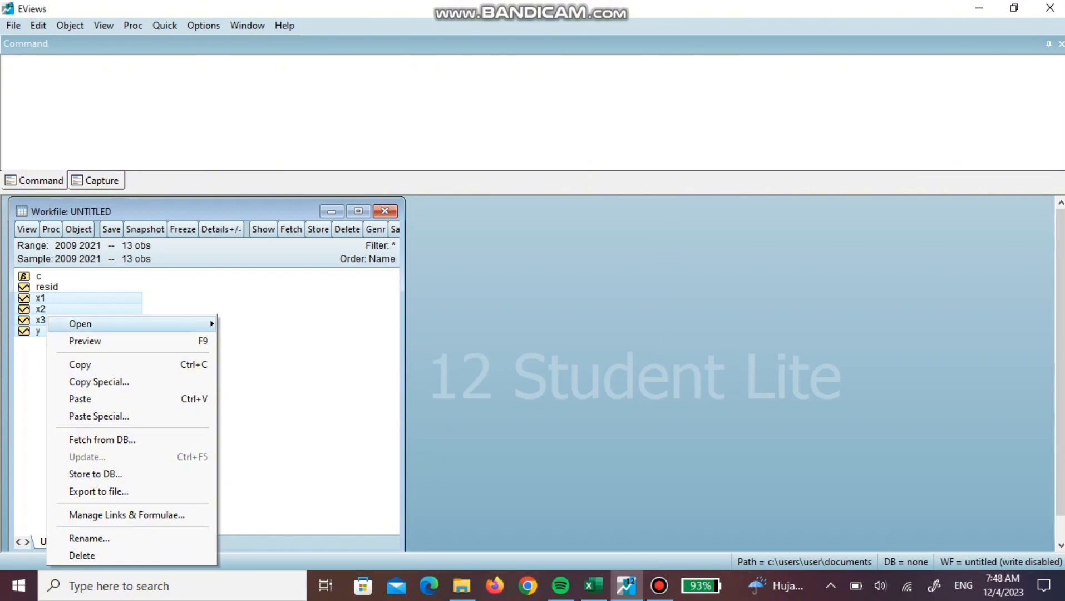
pyautogui.moveTo(89, 323)
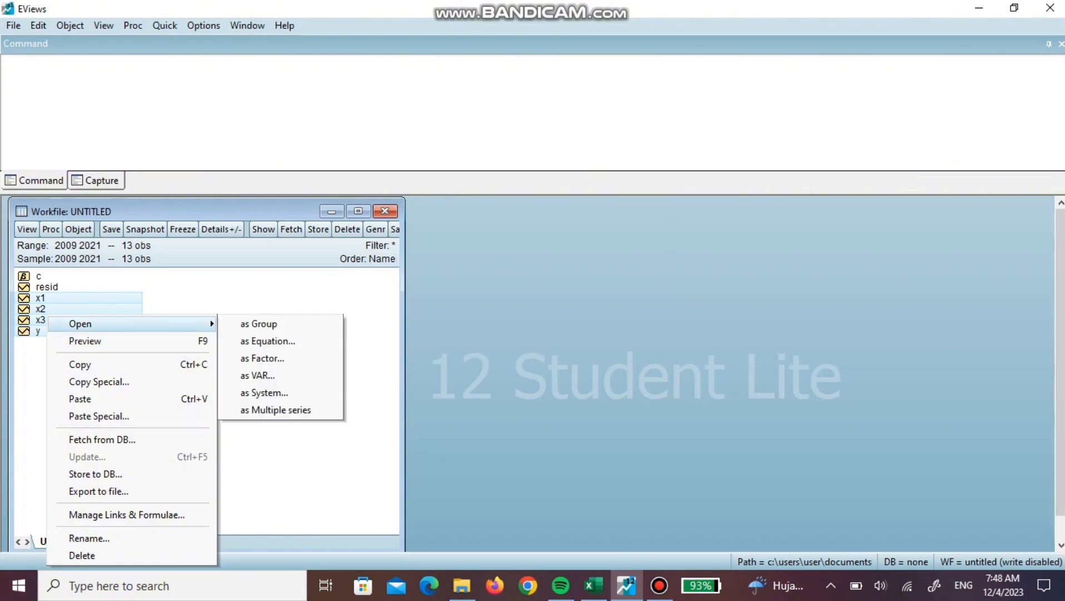
pyautogui.press('Return')
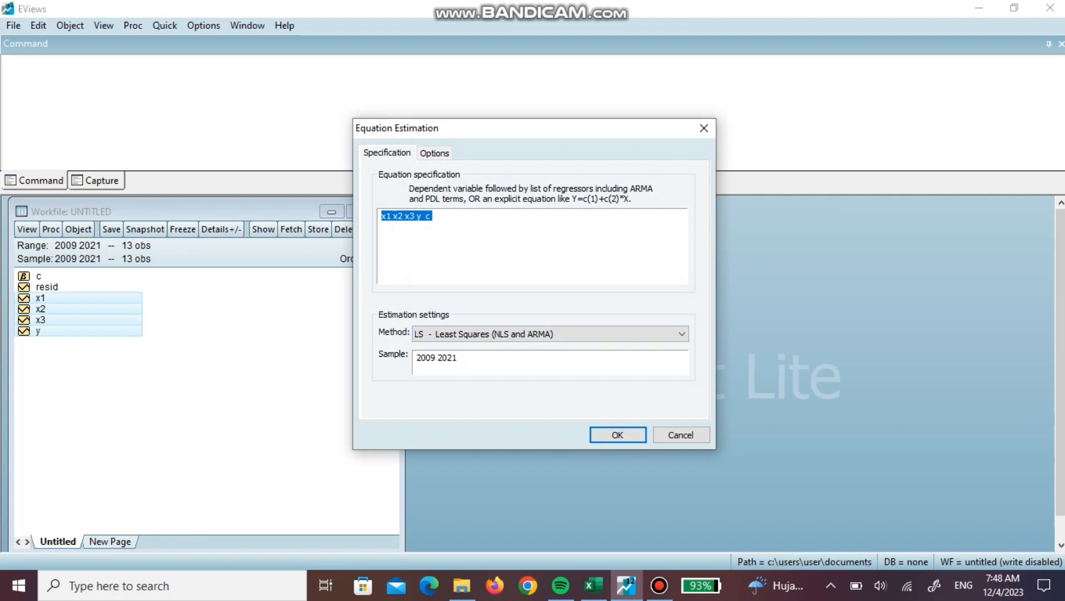
pyautogui.click(431, 216)
pyautogui.press('BackSpace')
pyautogui.press('BackSpace')
pyautogui.write('y c')
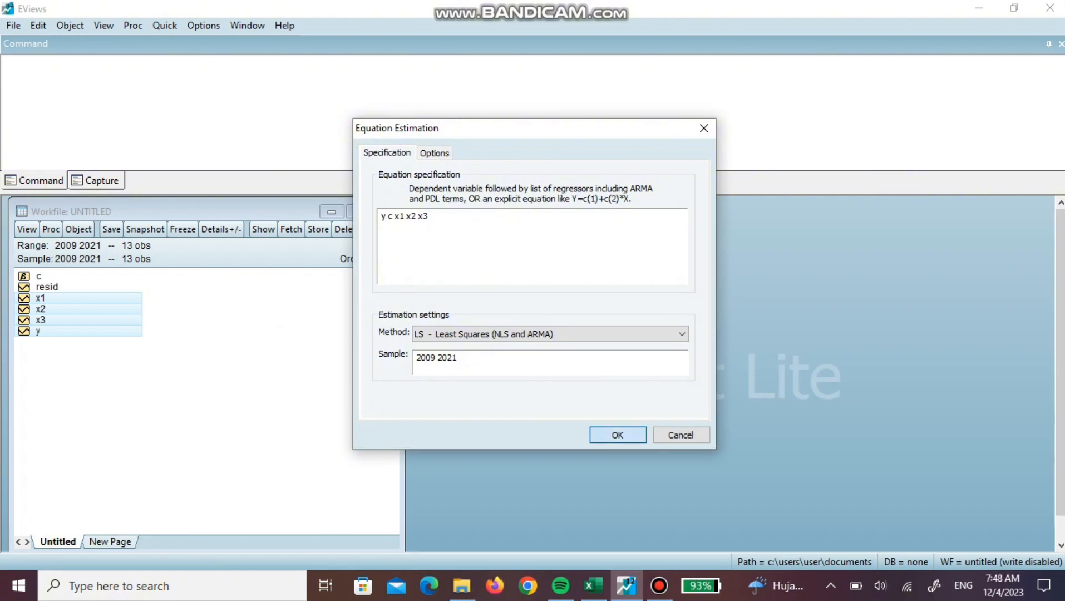
pyautogui.press('Return')
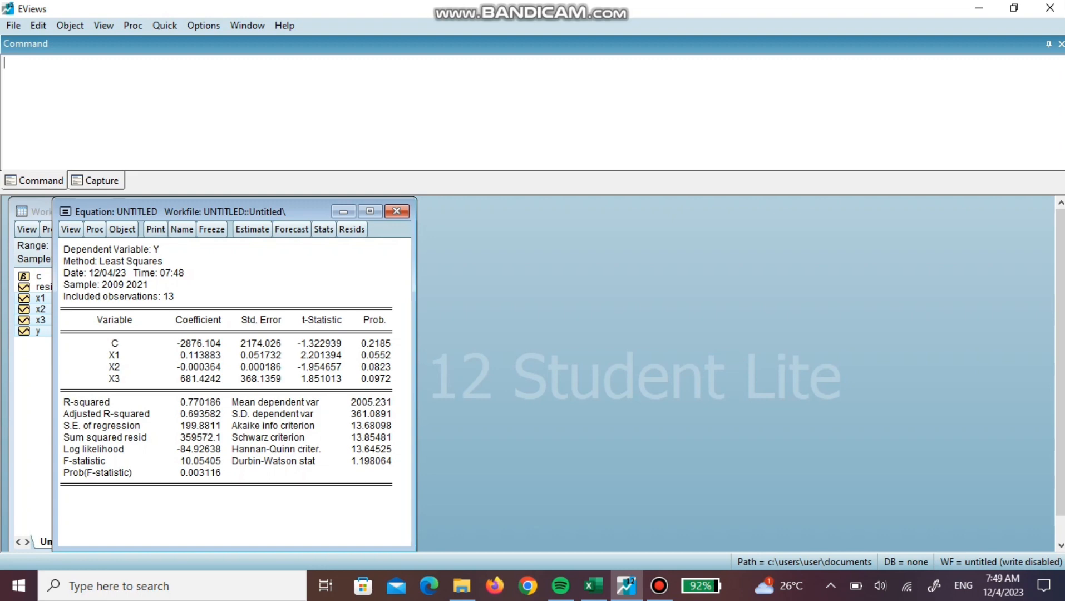
# Run the histogram normality test on the equation's residuals.
pyautogui.click(71, 229)
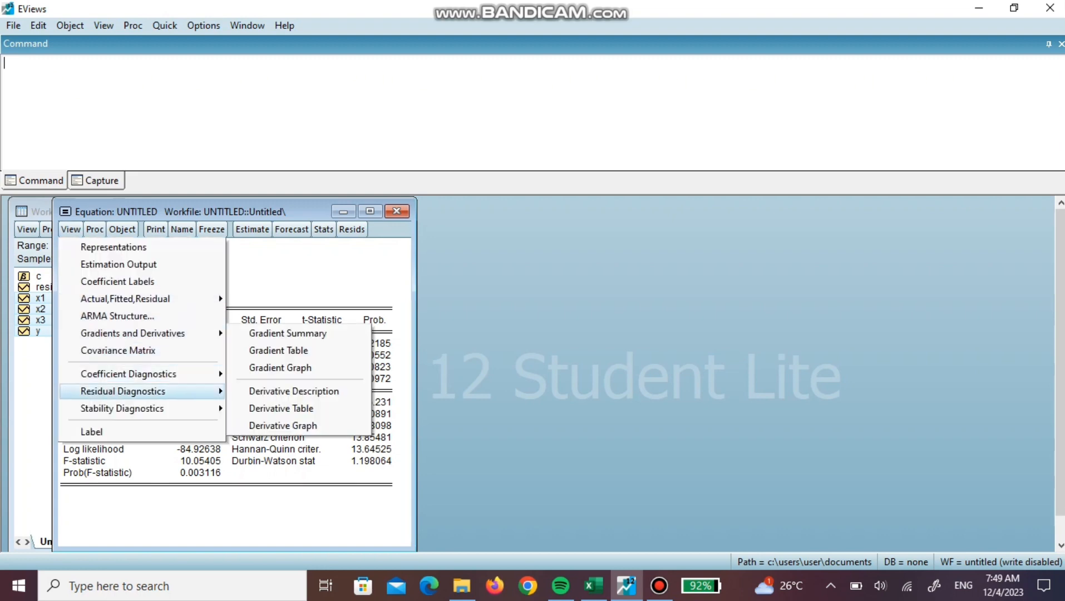
pyautogui.moveTo(122, 391)
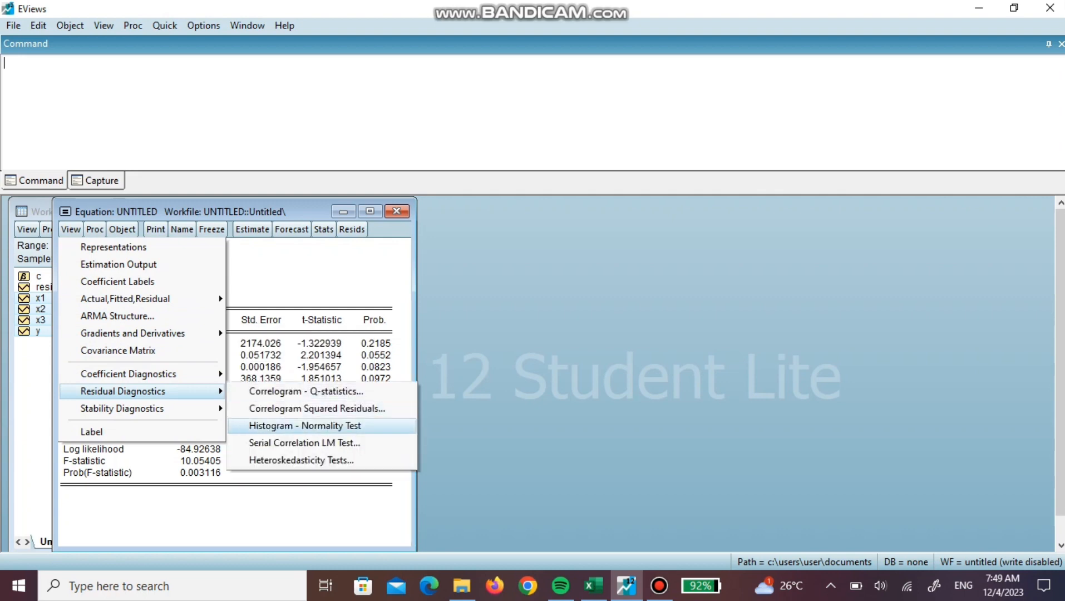
pyautogui.press('Return')
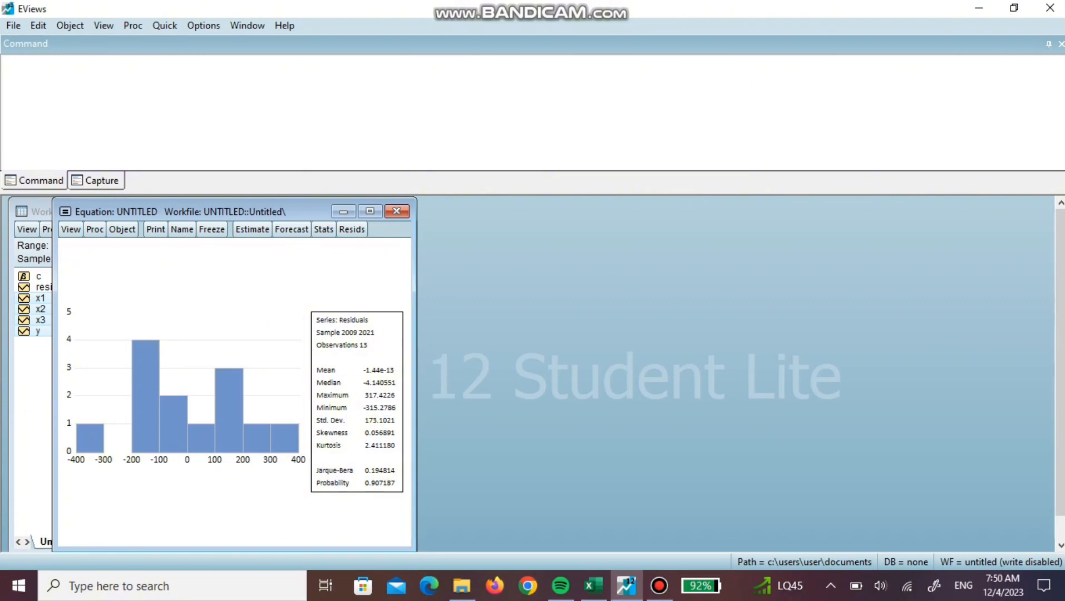
# Compute the variance inflation factors of the equation's coefficients to check for multicollinearity.
pyautogui.click(71, 229)
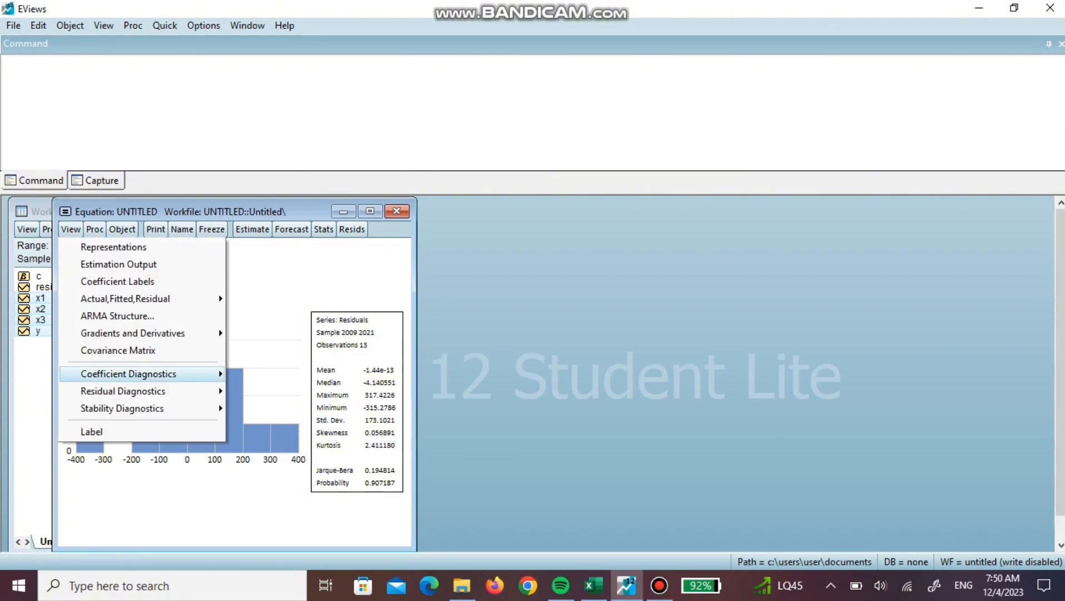
pyautogui.press('Up')
pyautogui.press('Right')
pyautogui.press('Down')
pyautogui.press('Down')
pyautogui.press('Down')
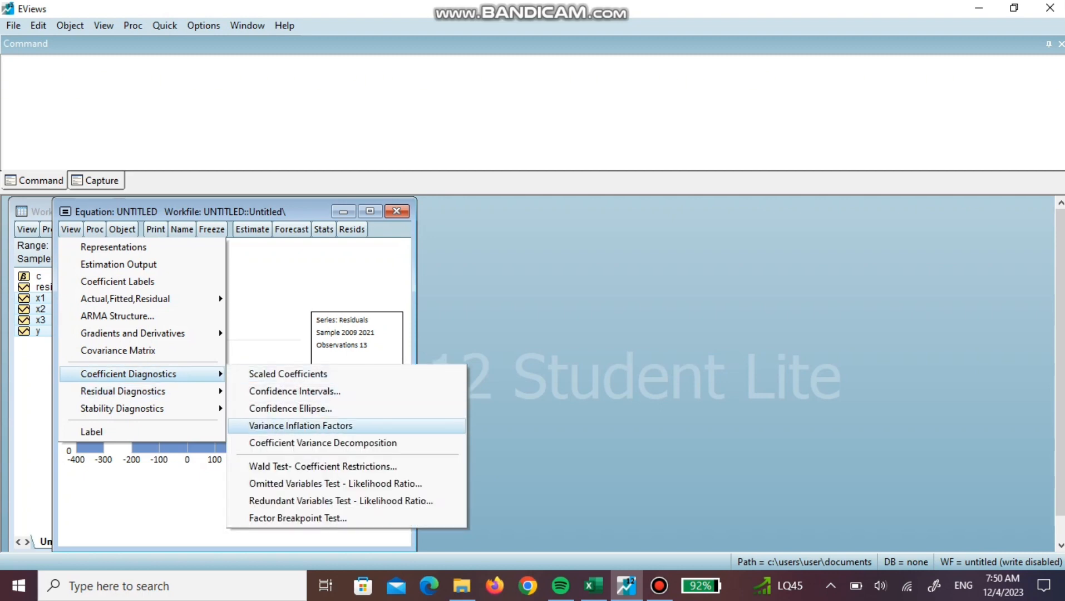
pyautogui.press('Return')
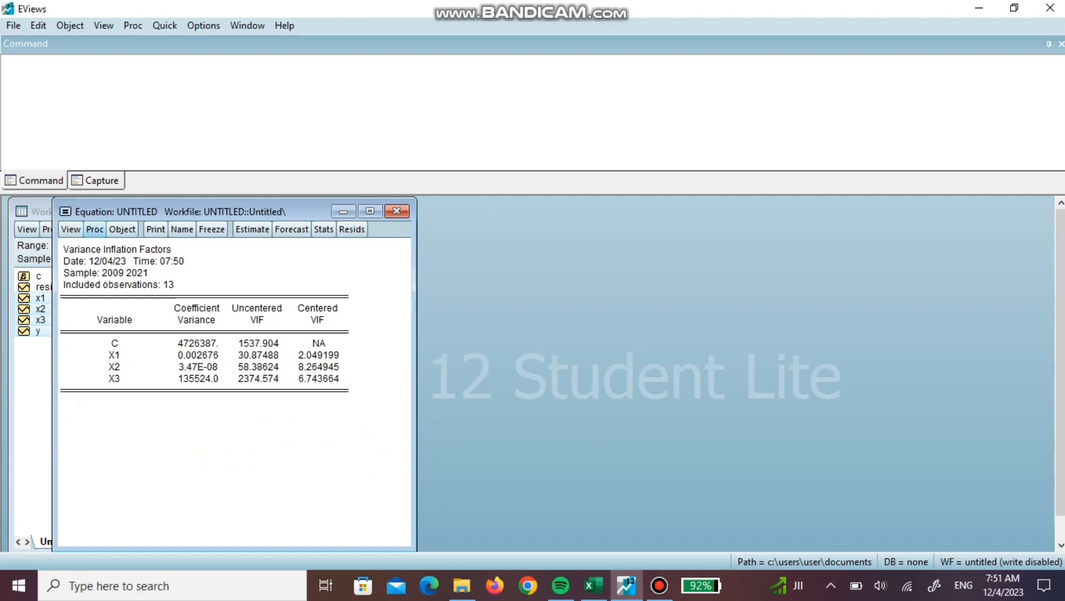
# Run a Glejser heteroskedasticity test on the equation with regressors c x1 x2 x3.
pyautogui.click(70, 229)
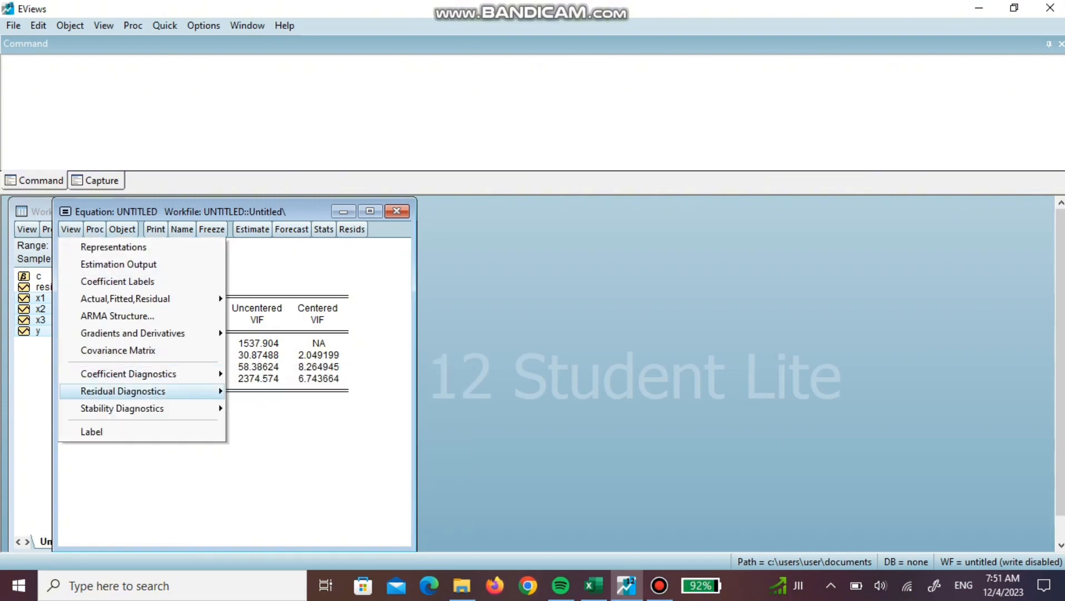
pyautogui.moveTo(122, 391)
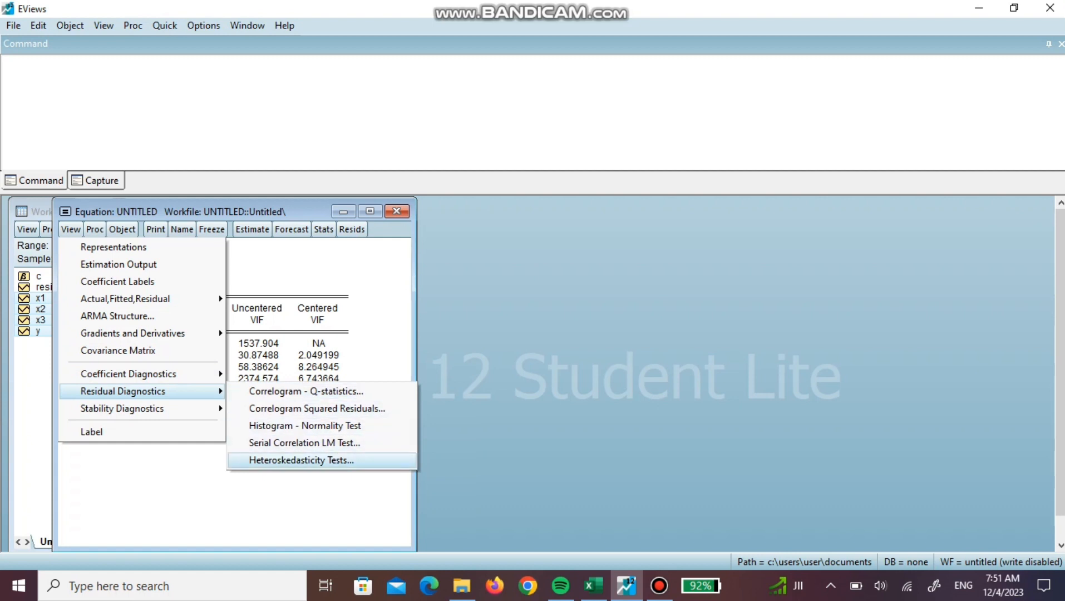
pyautogui.click(301, 460)
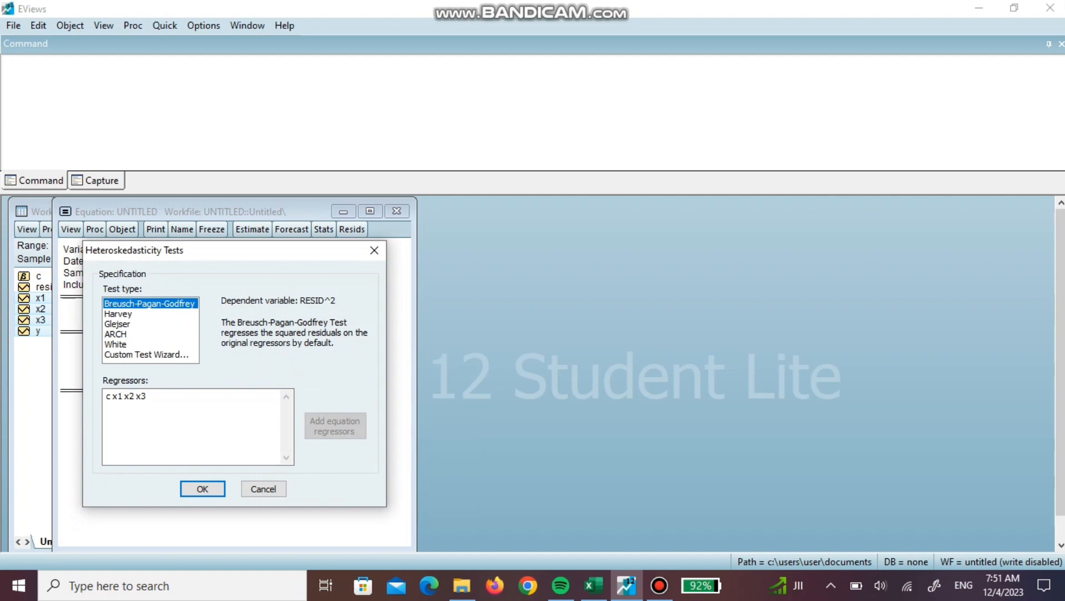
pyautogui.click(118, 324)
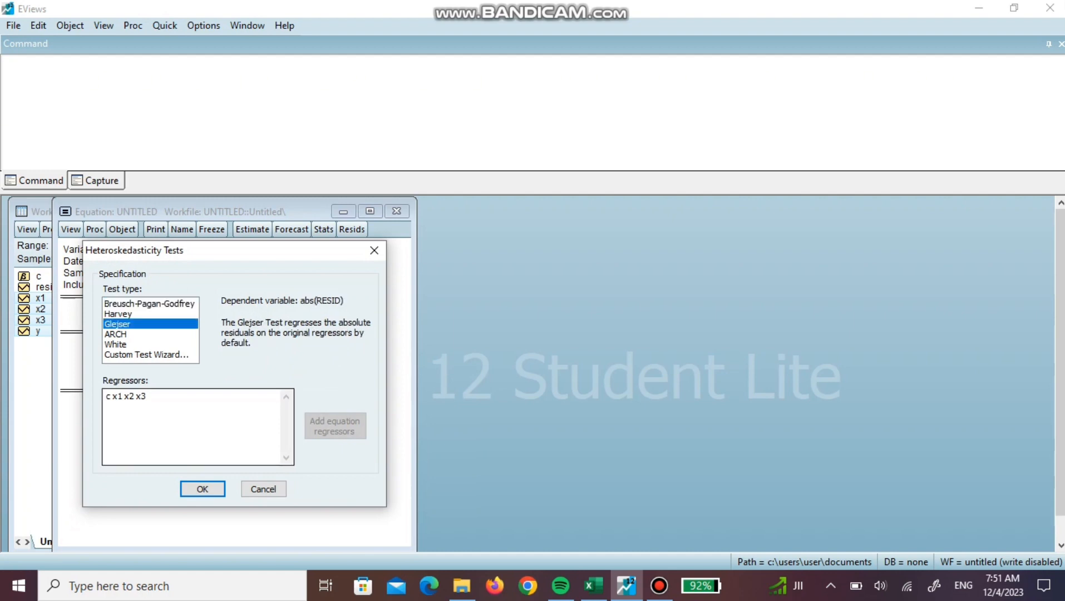
pyautogui.click(202, 488)
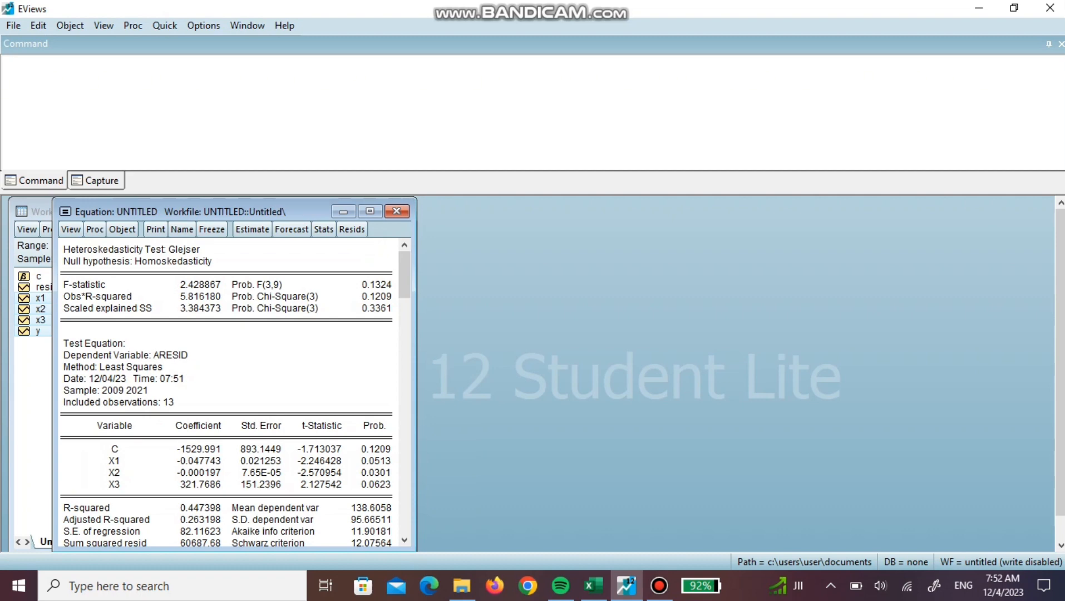
# Run the serial correlation LM test on the equation's residuals with 2 lags included.
pyautogui.click(71, 229)
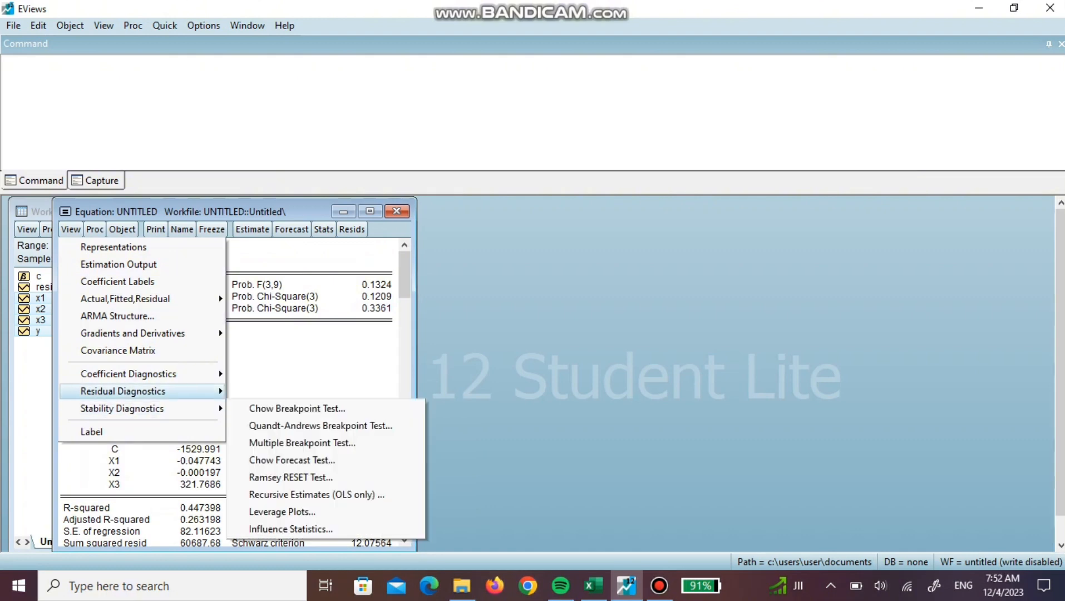
pyautogui.moveTo(122, 391)
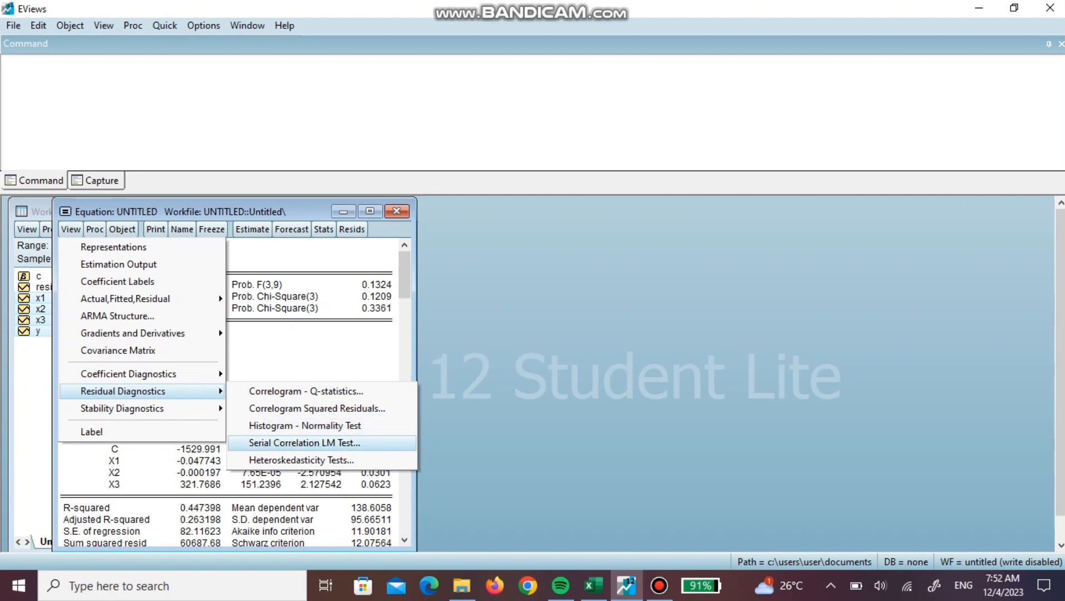
pyautogui.click(304, 443)
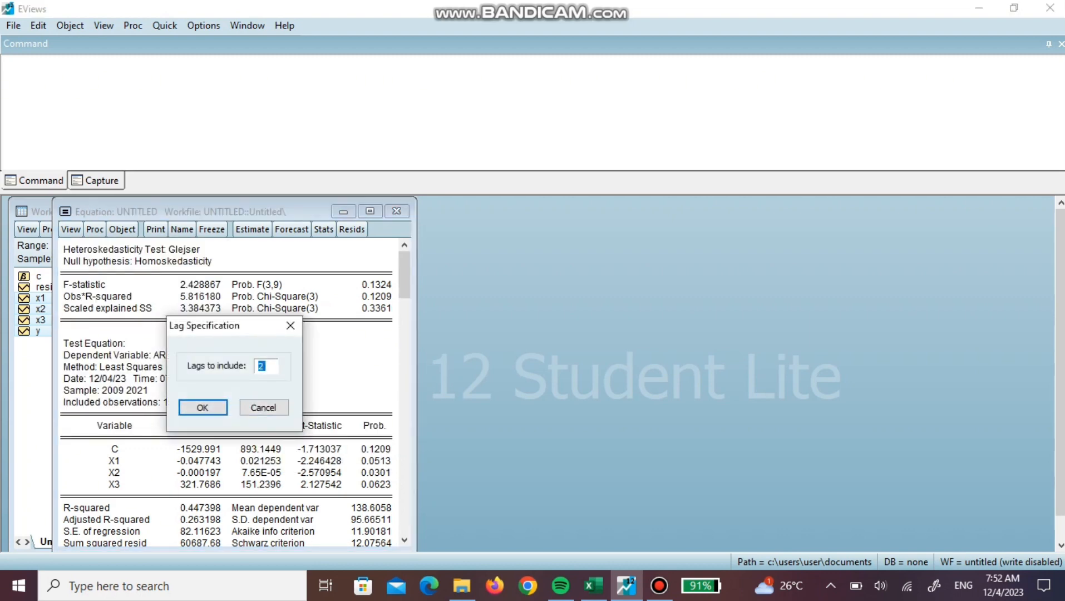
pyautogui.click(202, 408)
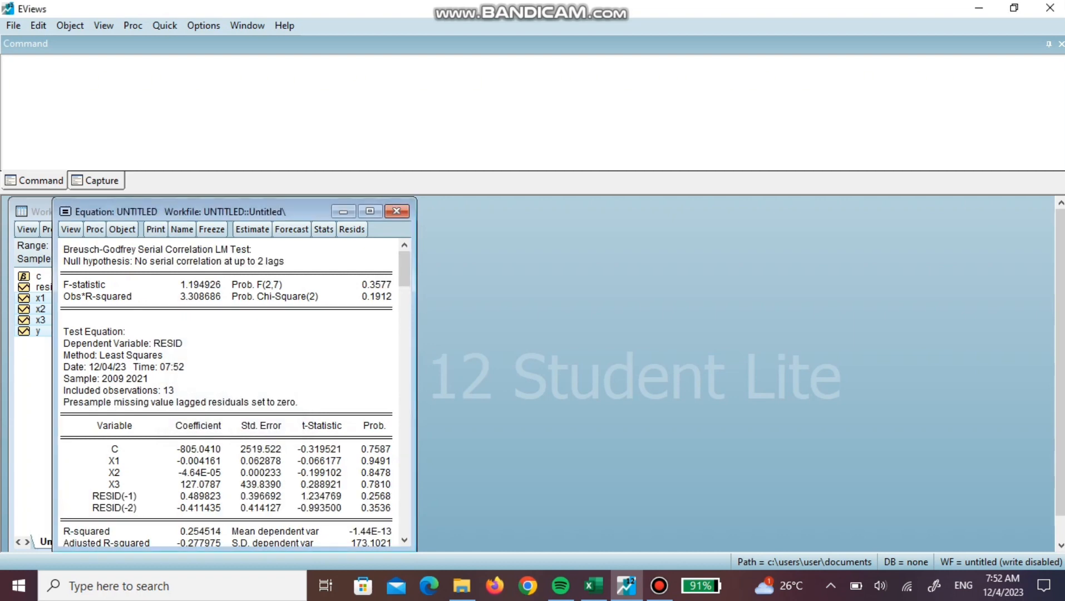